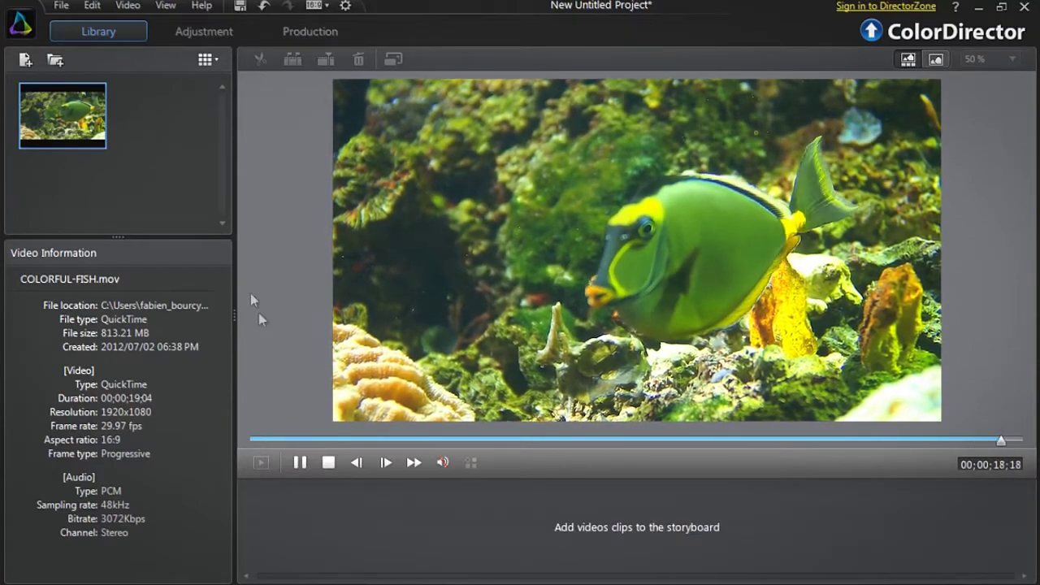
- Drag COLORFUL-FISH.mov from the library onto the storyboard
left_click_drag(63, 116, 288, 520)
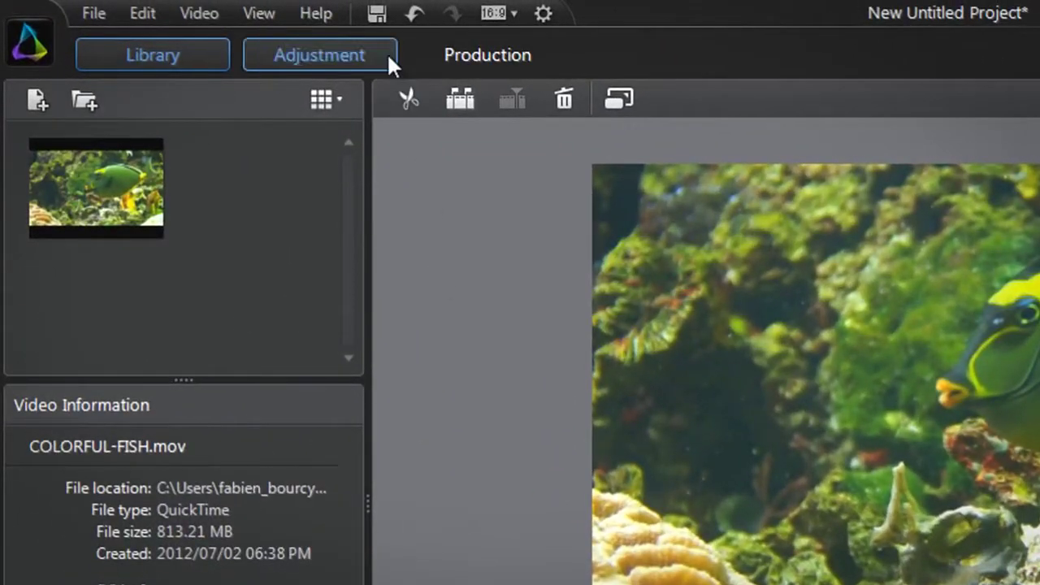
- In the Adjustment module's Regional Adjustment Tools, select the polygon Selection mask and create a New mask
left_click(387, 53)
left_click(281, 185)
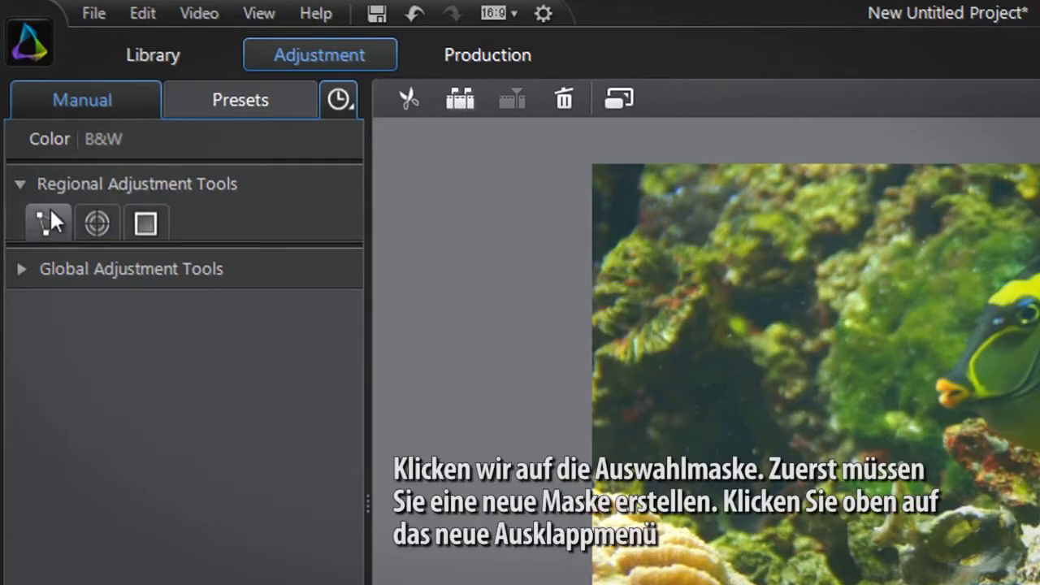
left_click(50, 209)
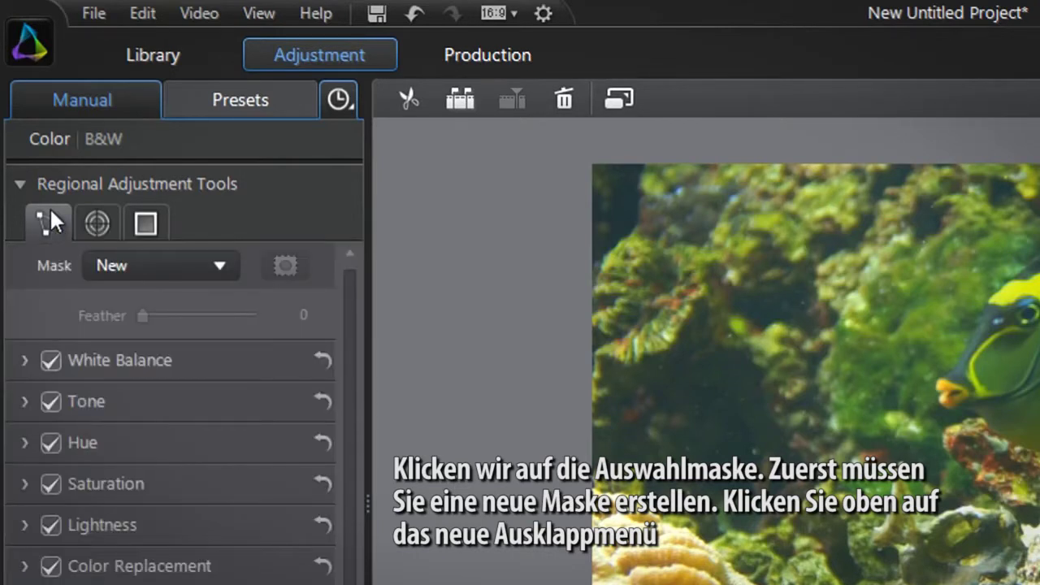
left_click(172, 266)
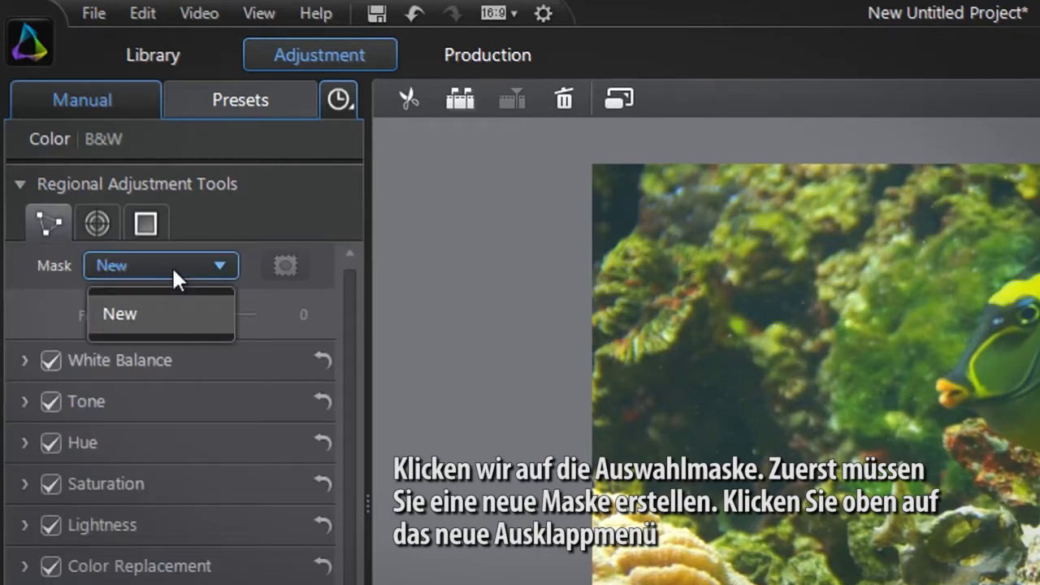
left_click(173, 308)
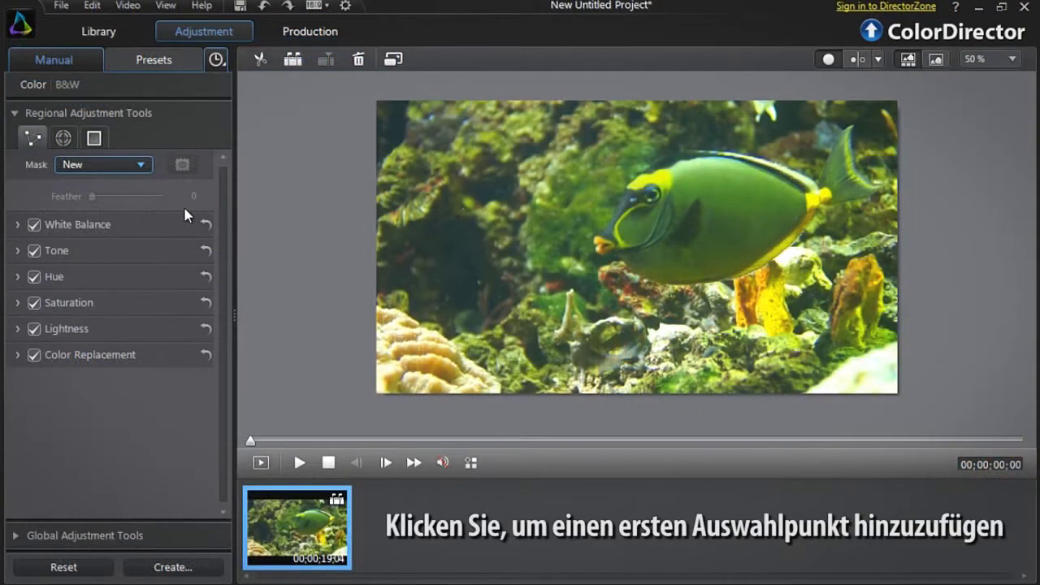
- Place the first mask point on the fish's back and lower Feather to 5
left_click(671, 171)
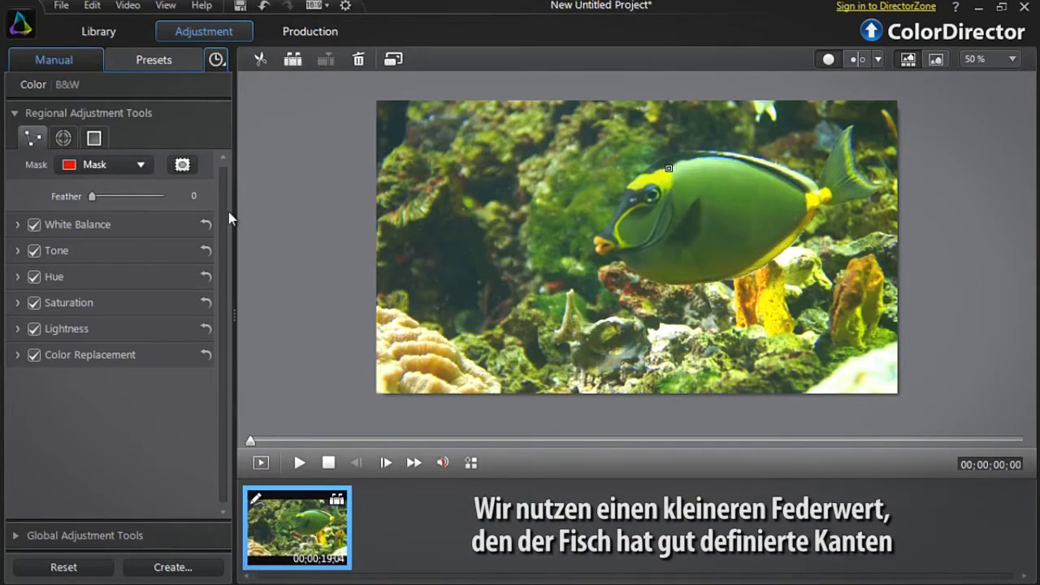
mouse_move(93, 196)
left_mouse_down()
mouse_move(119, 202)
mouse_move(95, 200)
left_mouse_up()
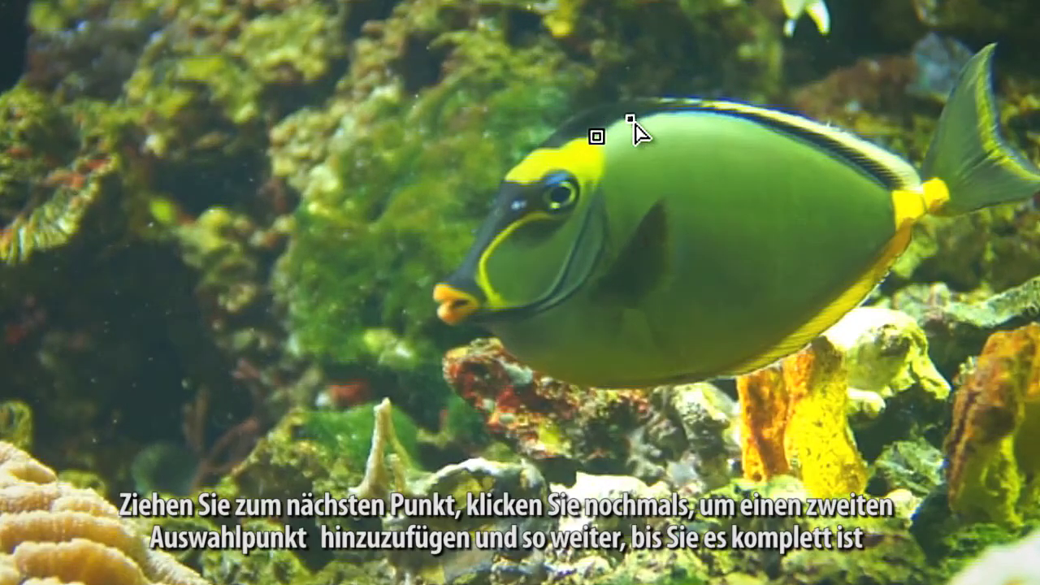
- Trace mask points along the fish's back toward the tail
left_click(624, 120)
left_click(650, 119)
left_click(676, 113)
left_click(708, 115)
left_click(745, 122)
left_click(790, 138)
left_click(836, 160)
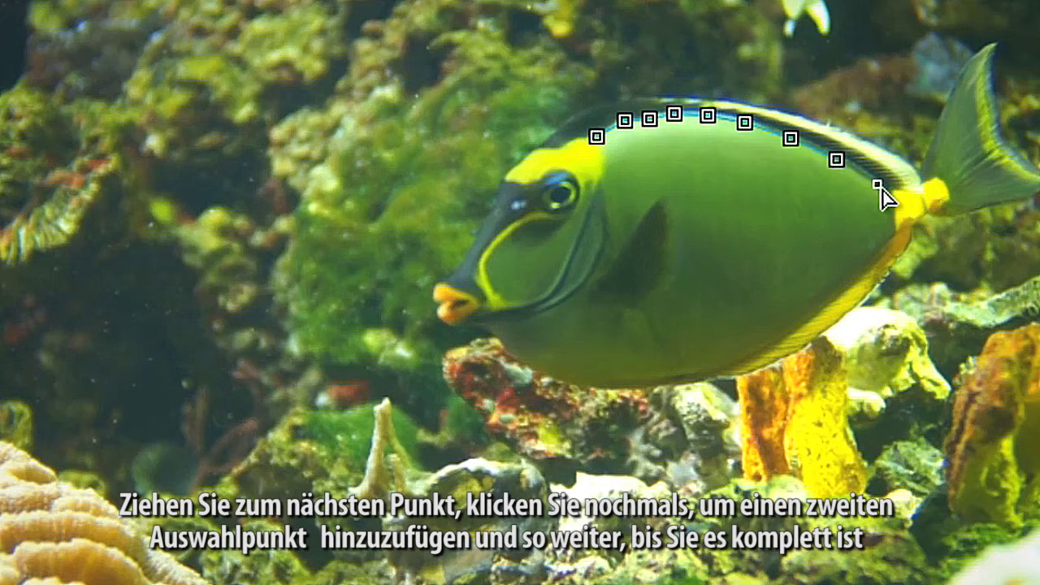
left_click(892, 191)
left_click(898, 233)
left_click(862, 282)
- Continue the outline along the fish's belly to its mouth
left_click(802, 325)
left_click(737, 368)
left_click(666, 385)
left_click(609, 389)
left_click(546, 376)
left_click(508, 357)
left_click(488, 327)
left_click(508, 323)
- Trace the gill edge upward and close the polygon at the first point
left_click(556, 307)
left_click(585, 286)
left_click(605, 251)
left_click(611, 212)
left_click(600, 178)
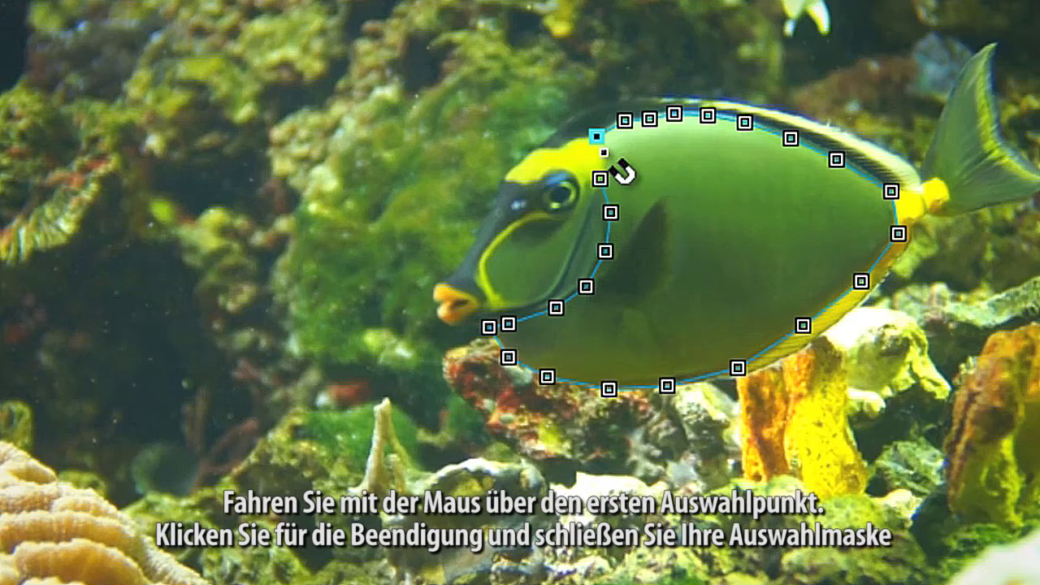
left_click(600, 146)
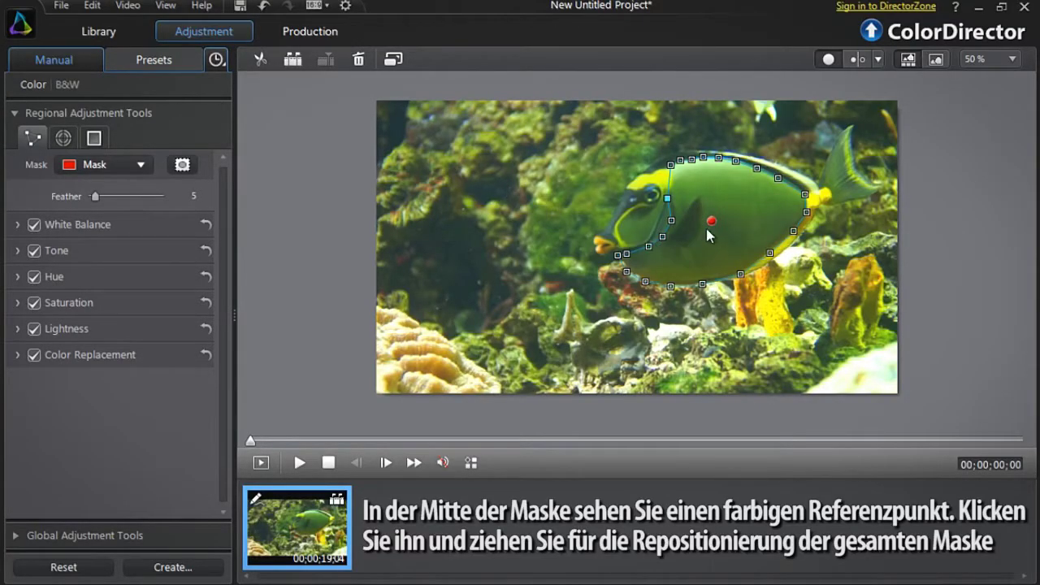
- Shift the mask up-right, nudge its lower-left point, then add and drag an upper-left point
mouse_move(716, 223)
left_mouse_down()
mouse_move(729, 211)
mouse_move(724, 180)
mouse_move(636, 257)
mouse_move(690, 272)
mouse_move(773, 195)
mouse_move(735, 204)
mouse_move(718, 226)
left_mouse_up()
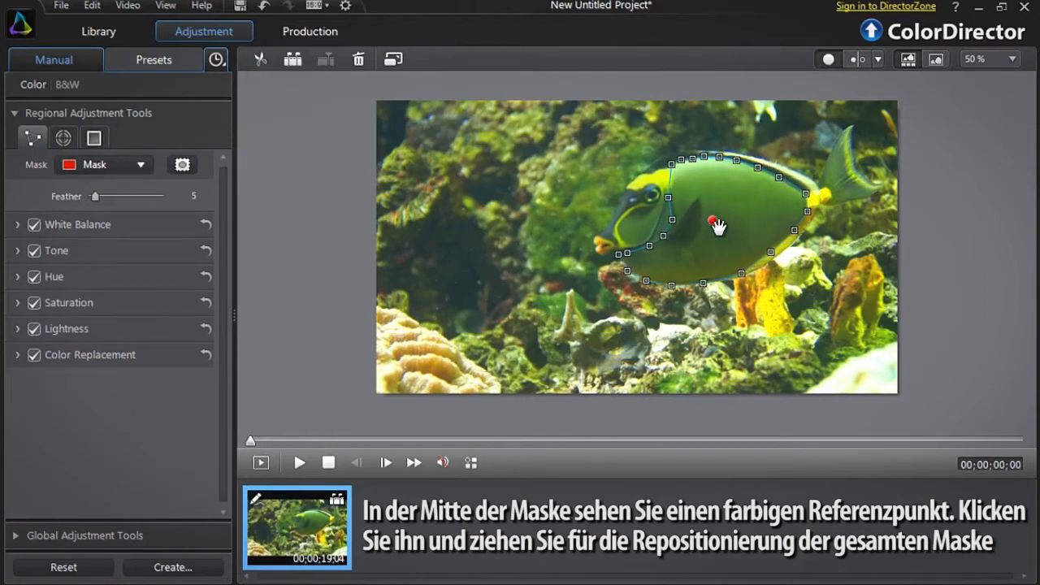
left_click_drag(630, 279, 655, 286)
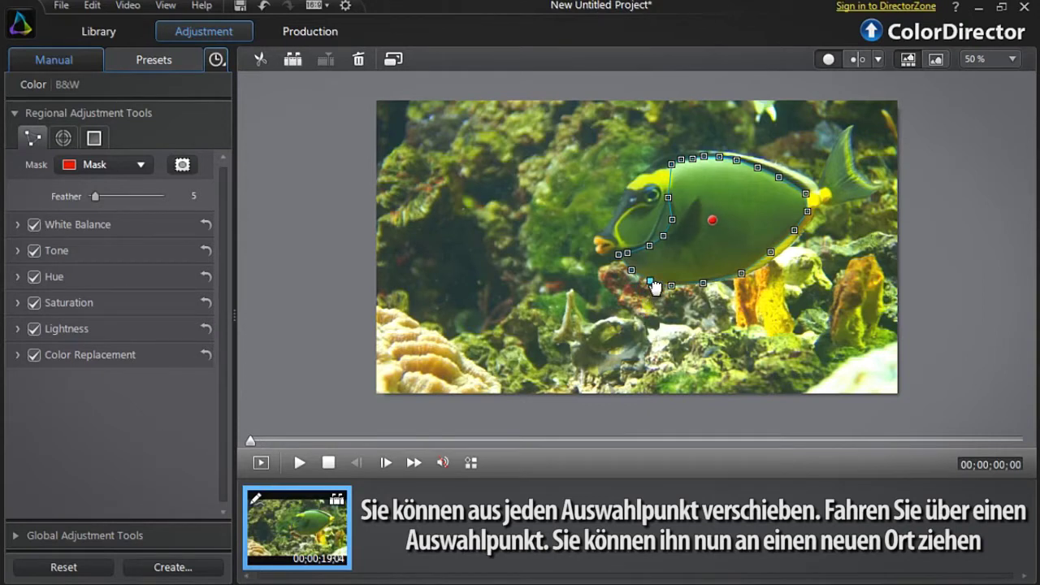
left_click(672, 180)
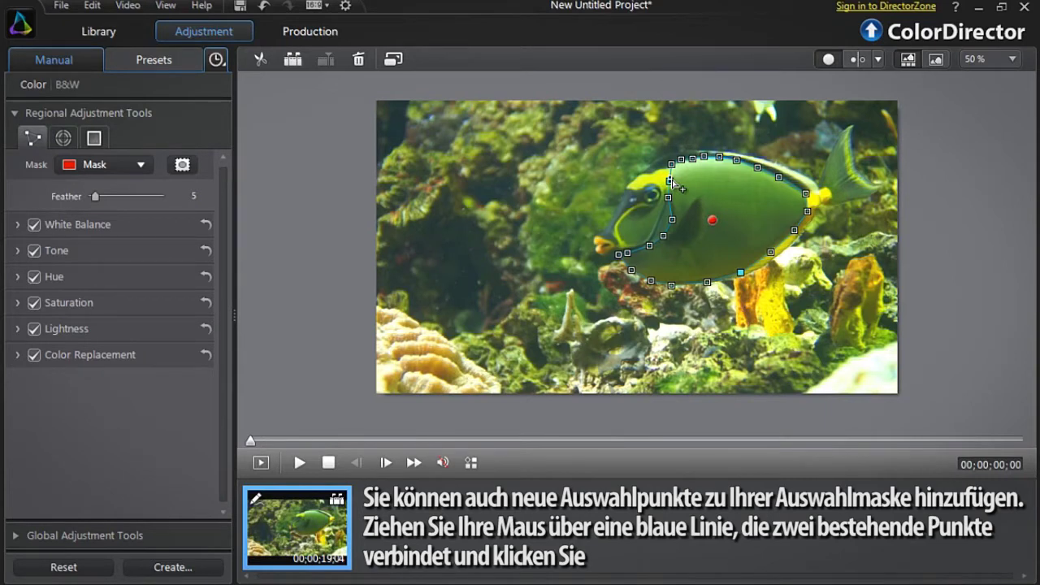
left_click(671, 181)
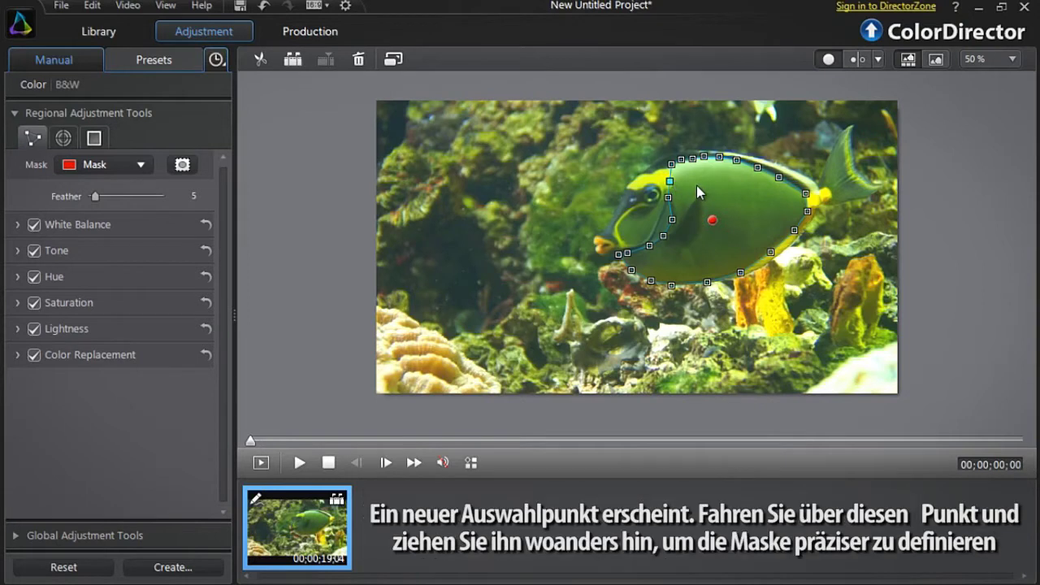
mouse_move(669, 181)
left_mouse_down()
mouse_move(707, 185)
mouse_move(680, 186)
left_mouse_up()
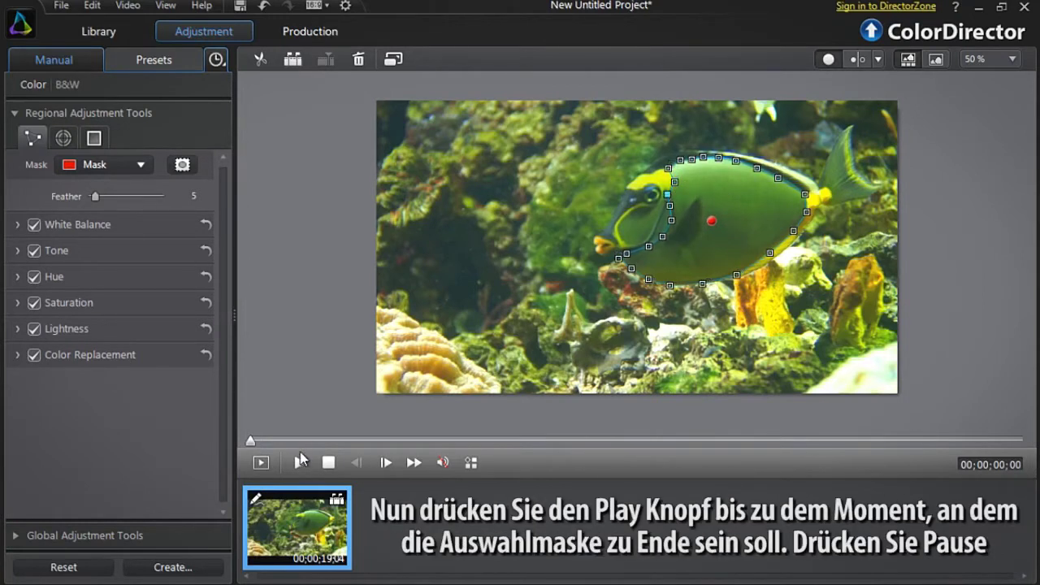
- Play the clip and pause at 00;00;04;02 where the fish leaves the mask
left_click(299, 464)
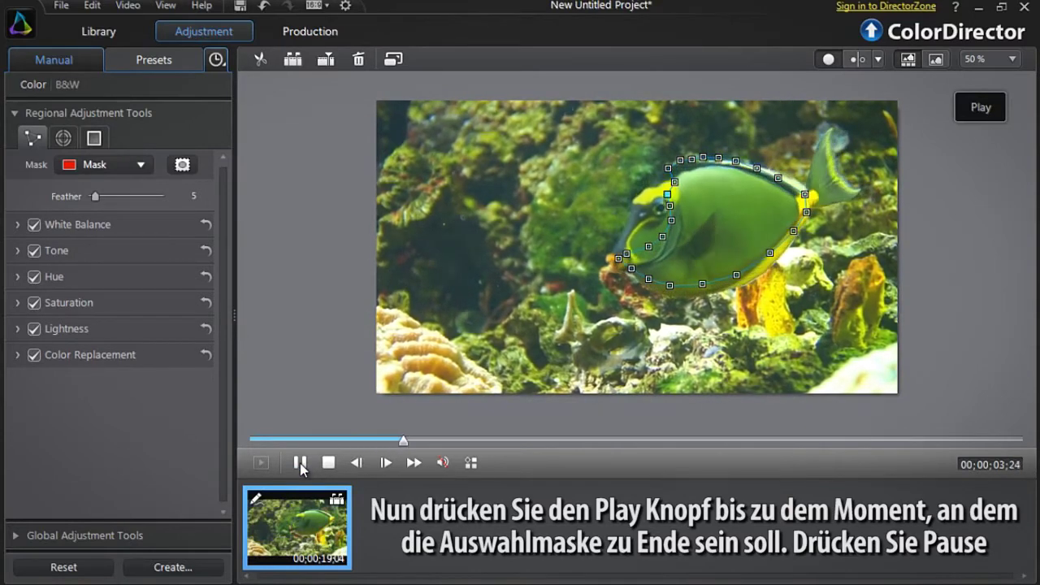
left_click(300, 463)
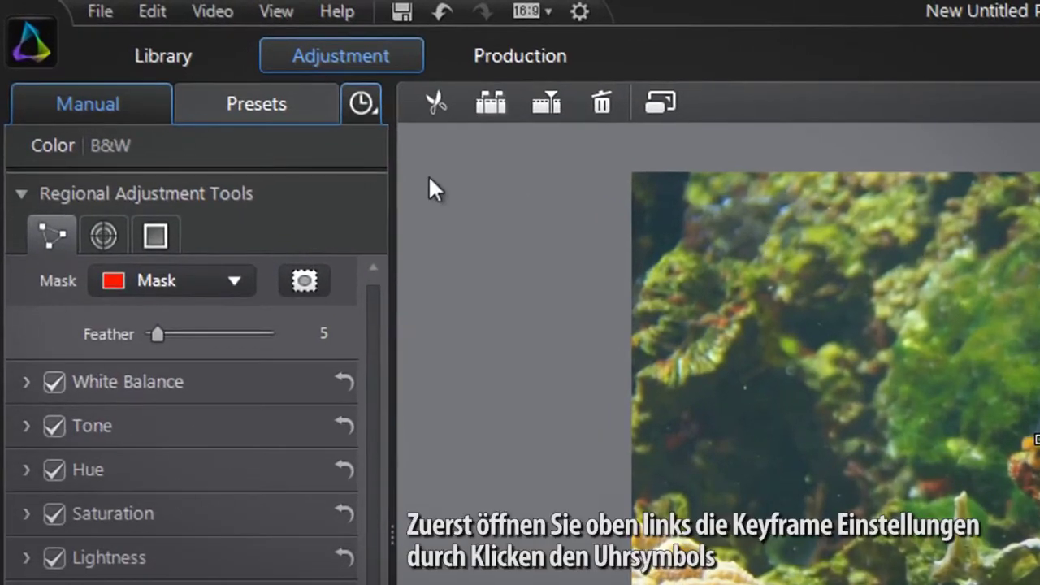
- Open Keyframe Settings and refit the mask's position, top edge, tail and face onto the moved fish
left_click(359, 101)
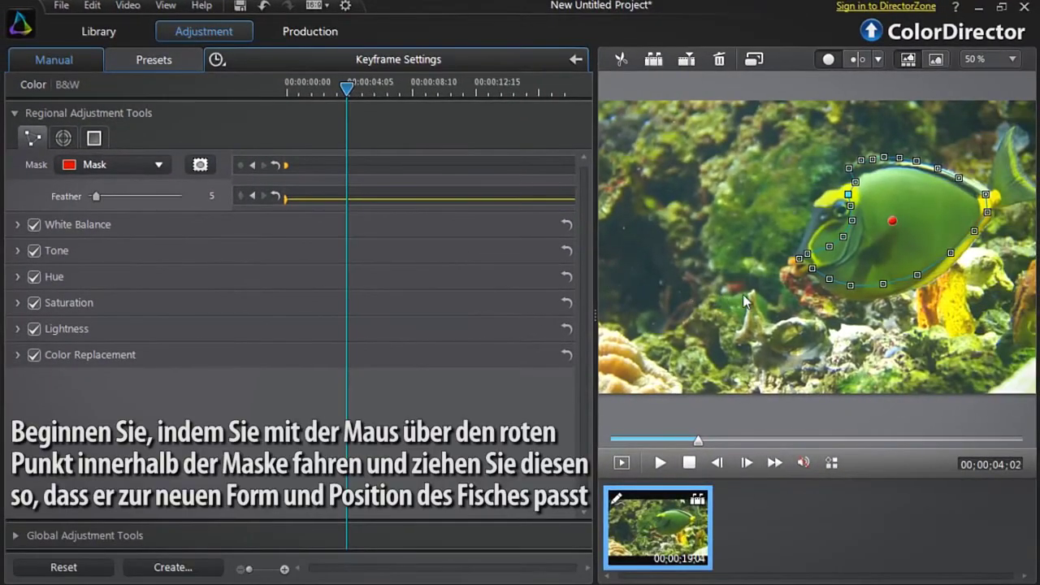
left_click_drag(898, 226, 903, 242)
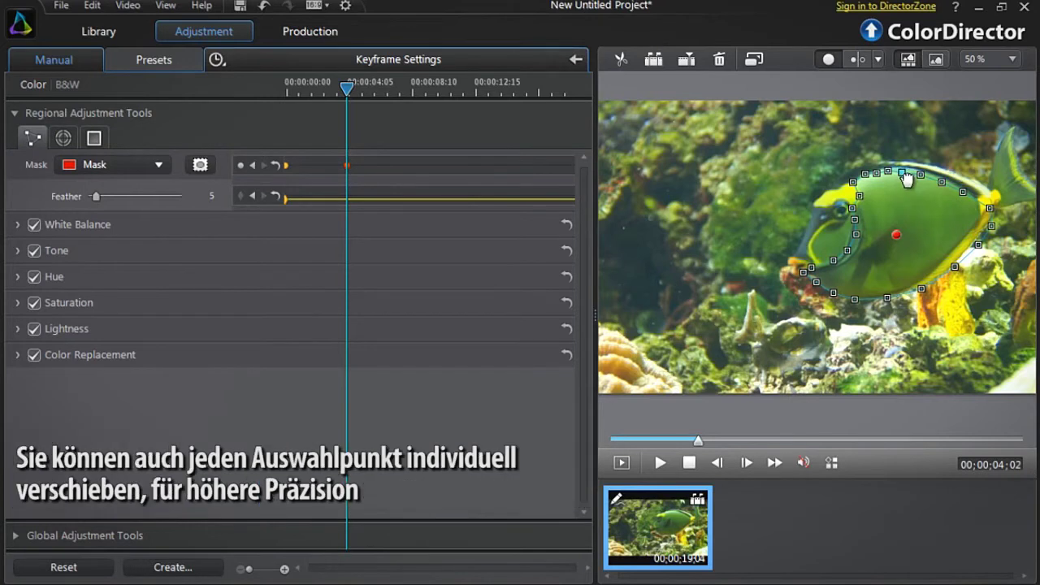
left_click_drag(903, 169, 903, 167)
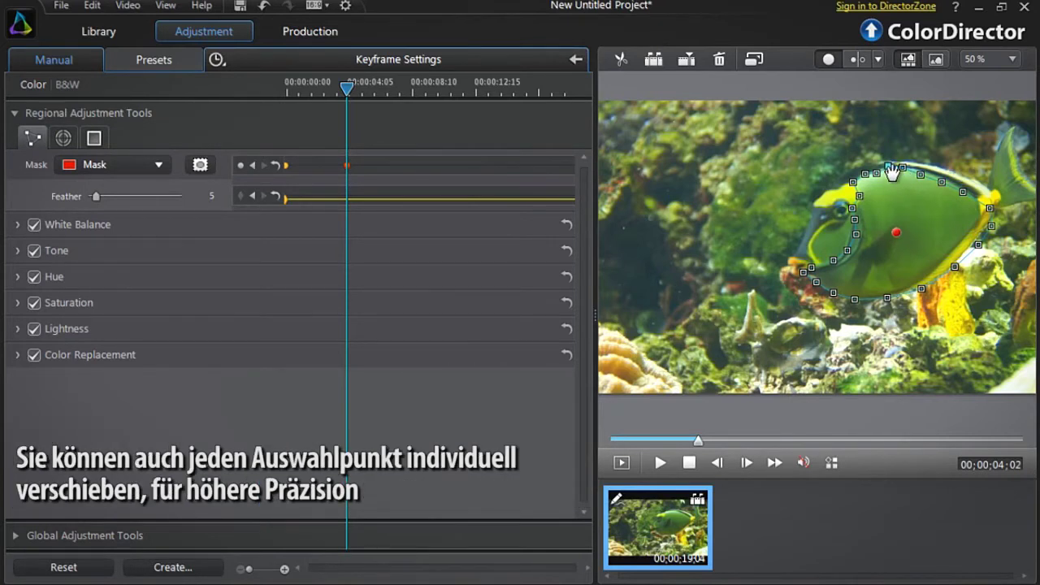
mouse_move(996, 216)
left_mouse_down()
mouse_move(984, 206)
mouse_move(988, 223)
left_mouse_up()
left_click_drag(985, 251, 892, 295)
left_click_drag(803, 271, 810, 270)
left_click_drag(833, 260, 851, 235)
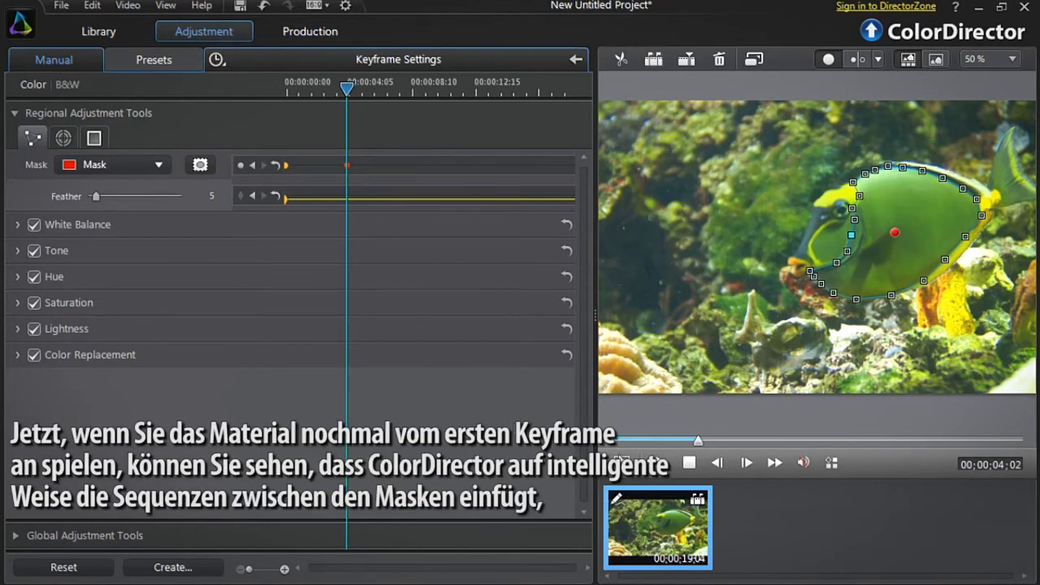
- Replay the clip from the start, then set White Balance Temperature to -66 to turn the fish blue
left_click_drag(697, 440, 605, 431)
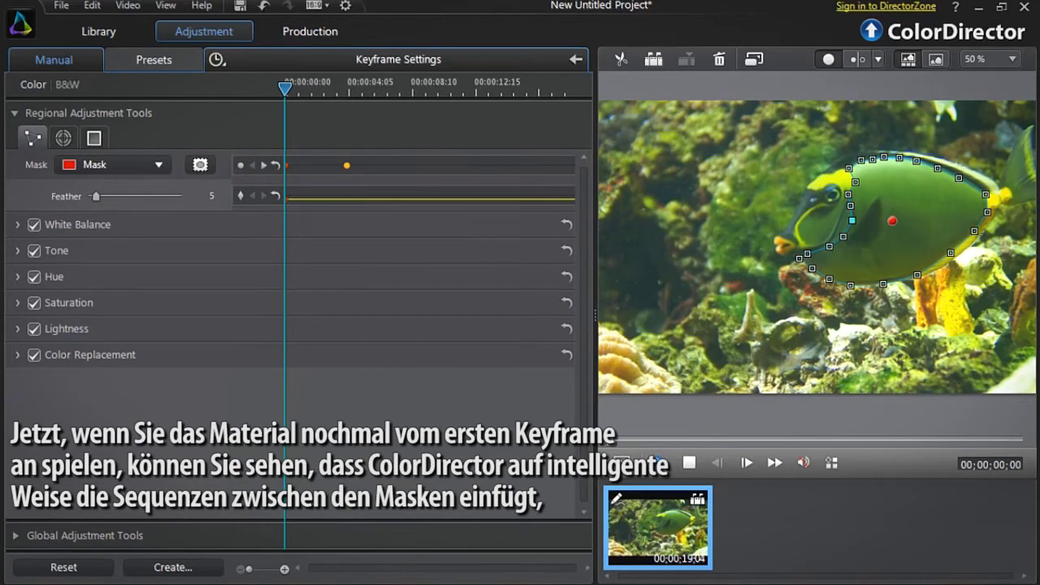
key("space")
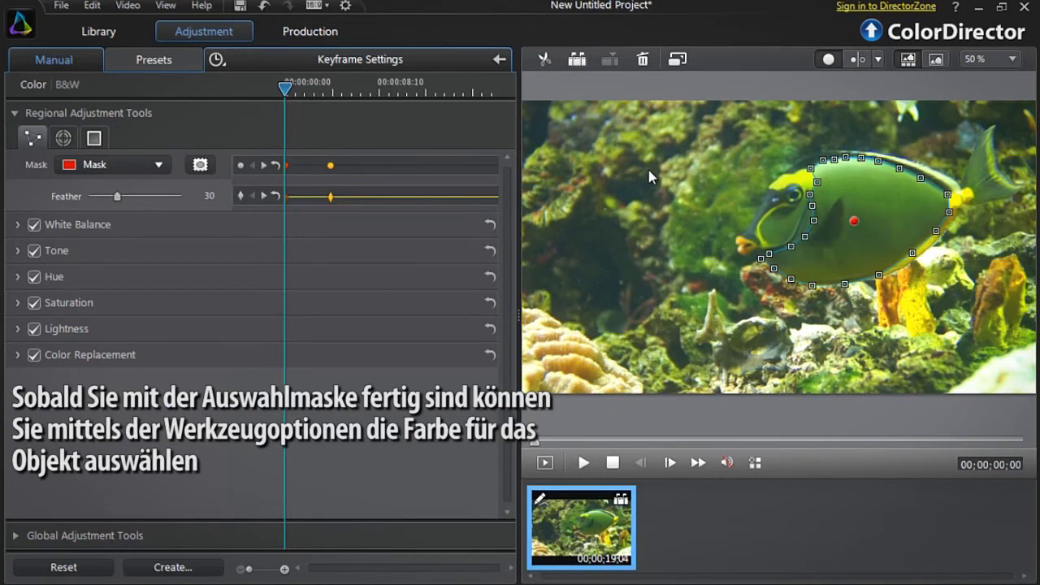
left_click(200, 225)
left_click_drag(135, 249, 108, 255)
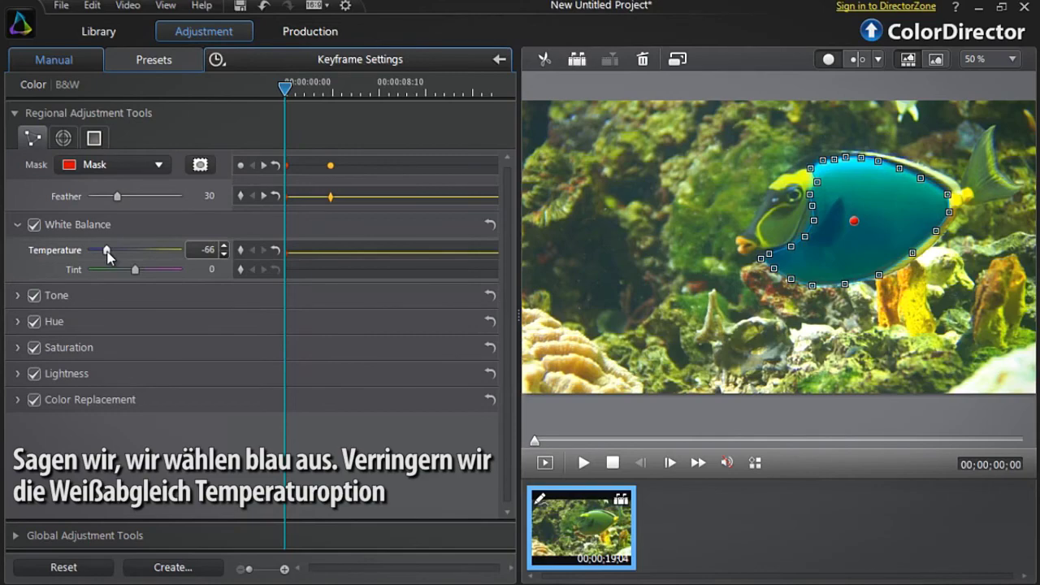